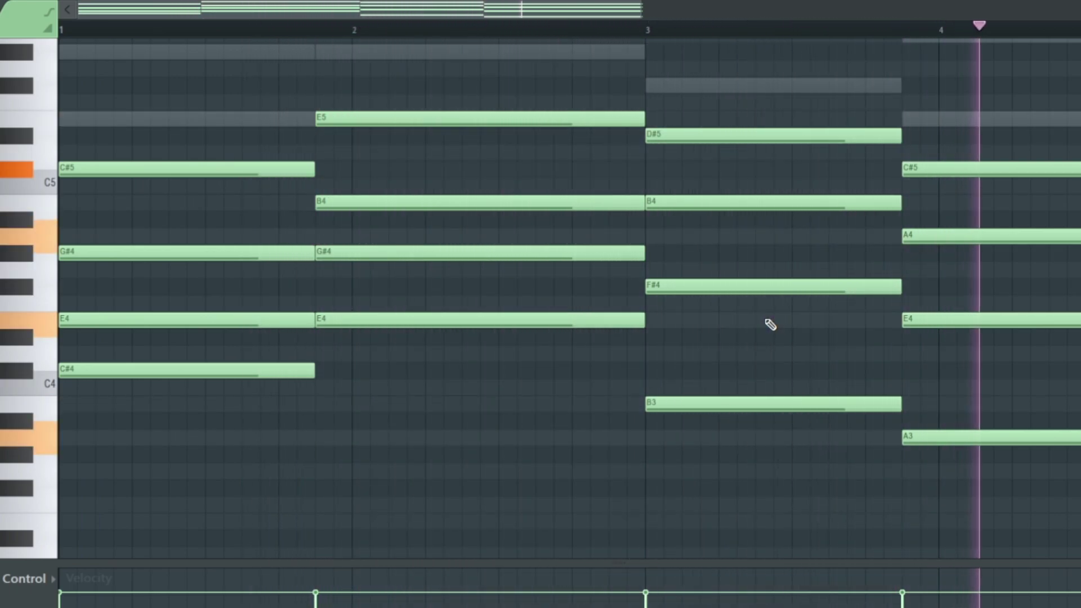
- Stop the playback of the chord pattern in the piano roll
key(space)
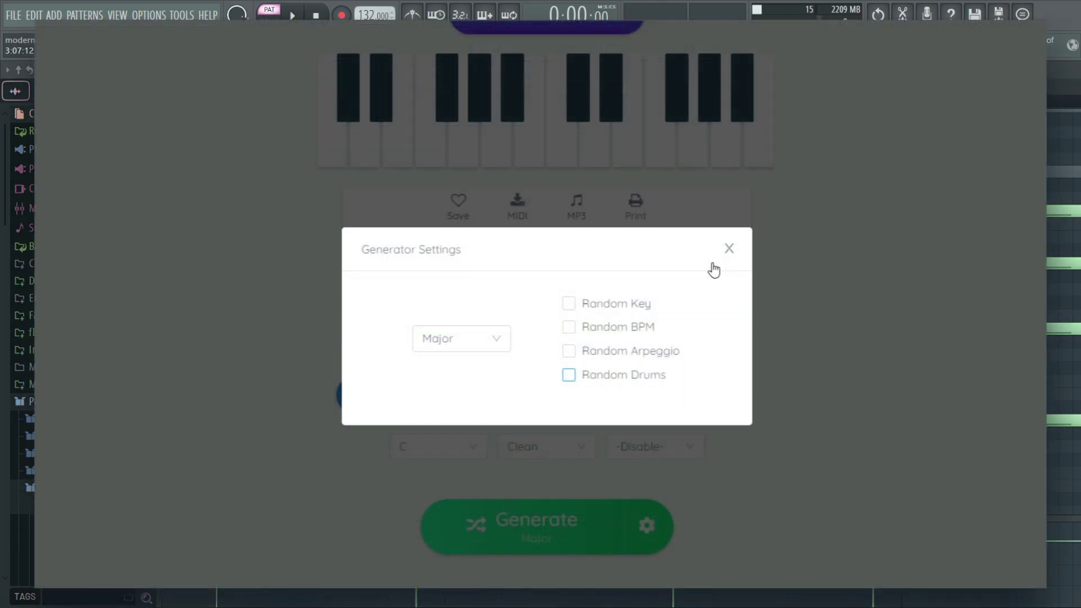
- Close the chord generator's settings, set the key to A and generate a new major progression
click(728, 249)
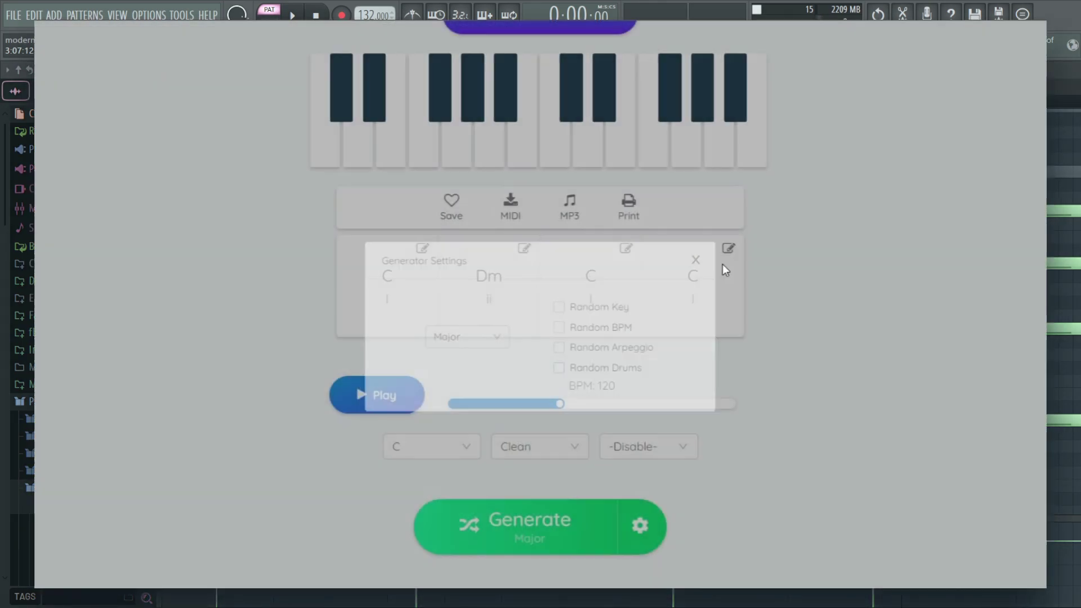
click(419, 451)
scroll(428, 563, down, 2)
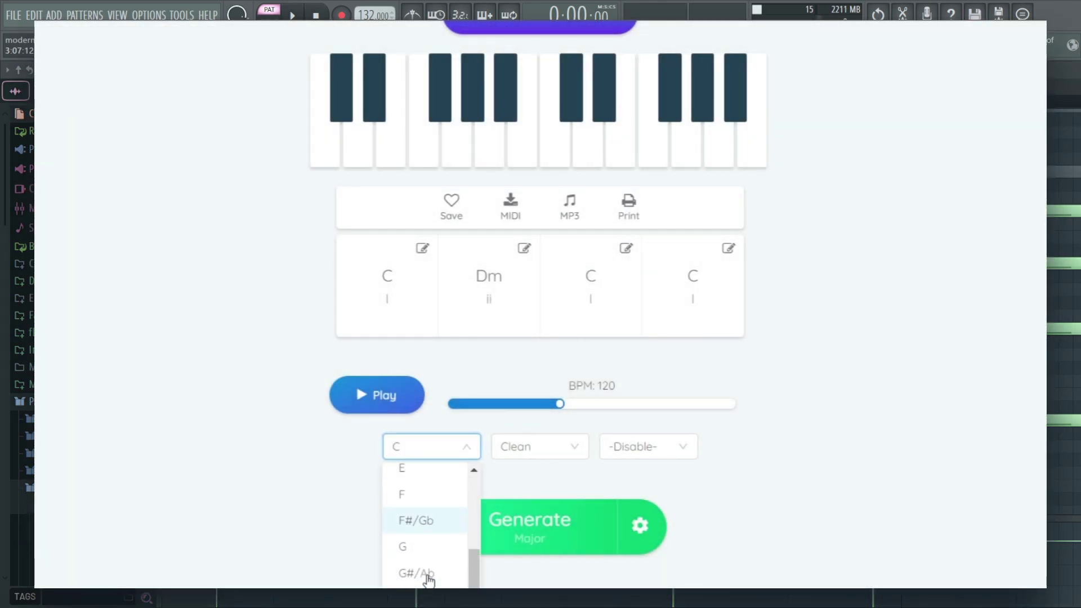
click(420, 577)
click(521, 531)
- Play the generated progression and audition the Dsus2, D and Esus4 chords individually
click(388, 404)
click(388, 405)
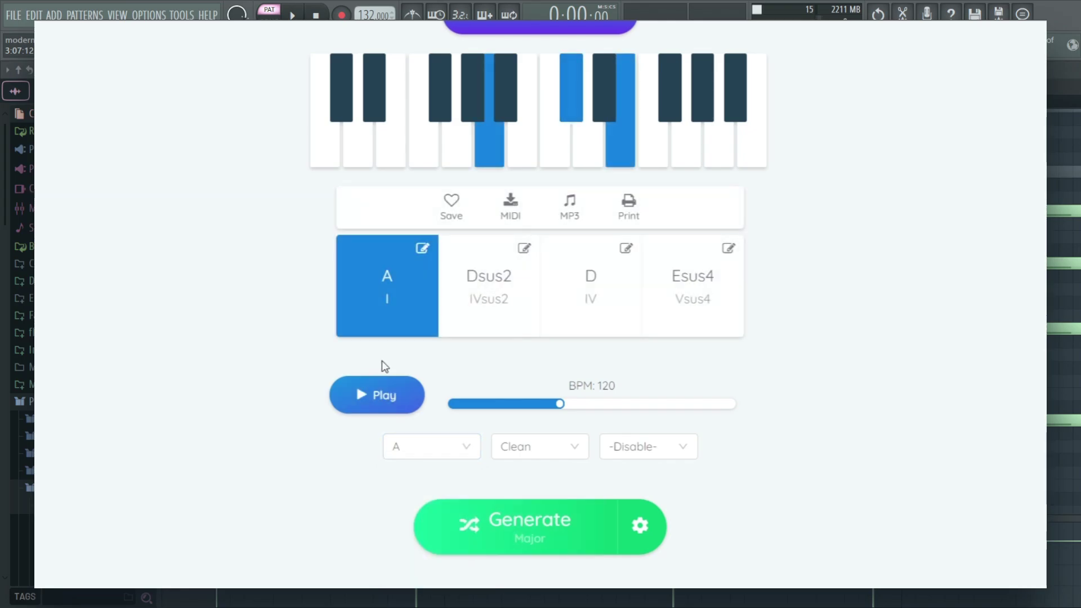
click(488, 314)
click(597, 314)
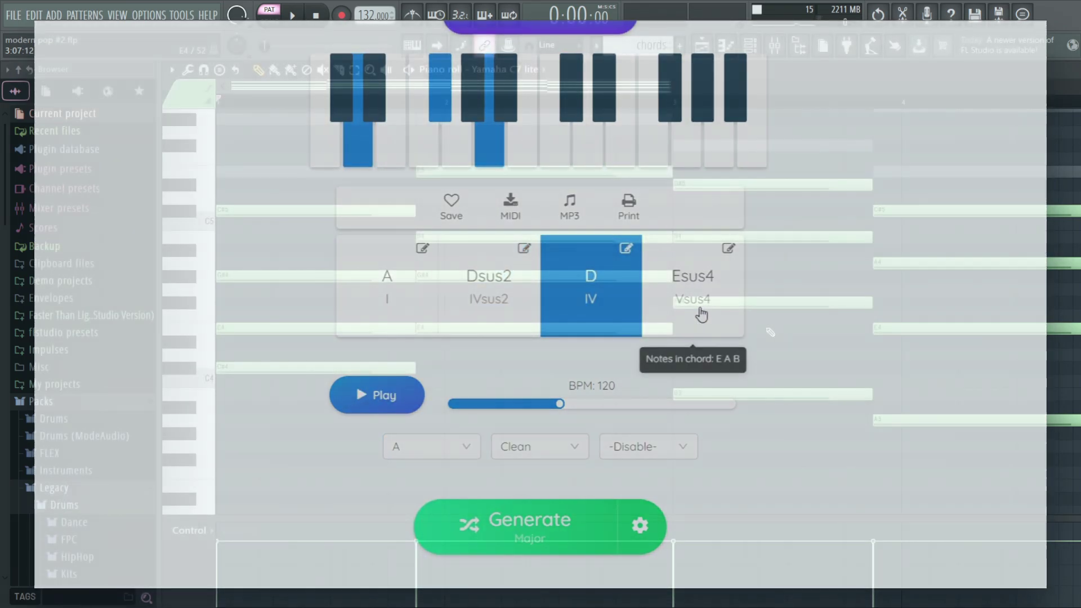
click(700, 314)
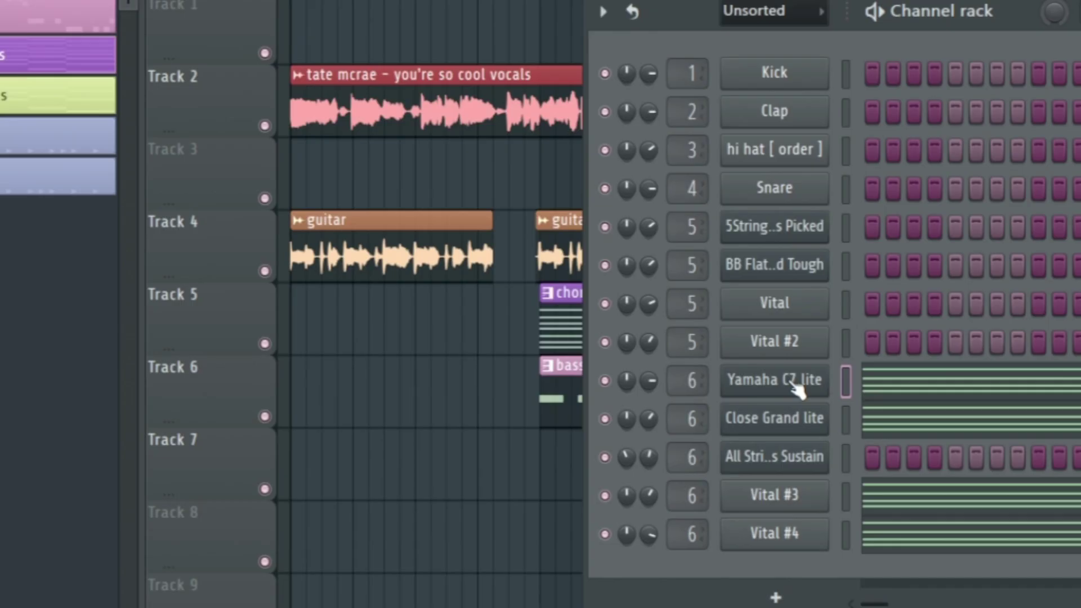
- Open the Yamaha C7 lite channel in FL Studio and examine its FLEX preset in Essential Pianos
click(799, 388)
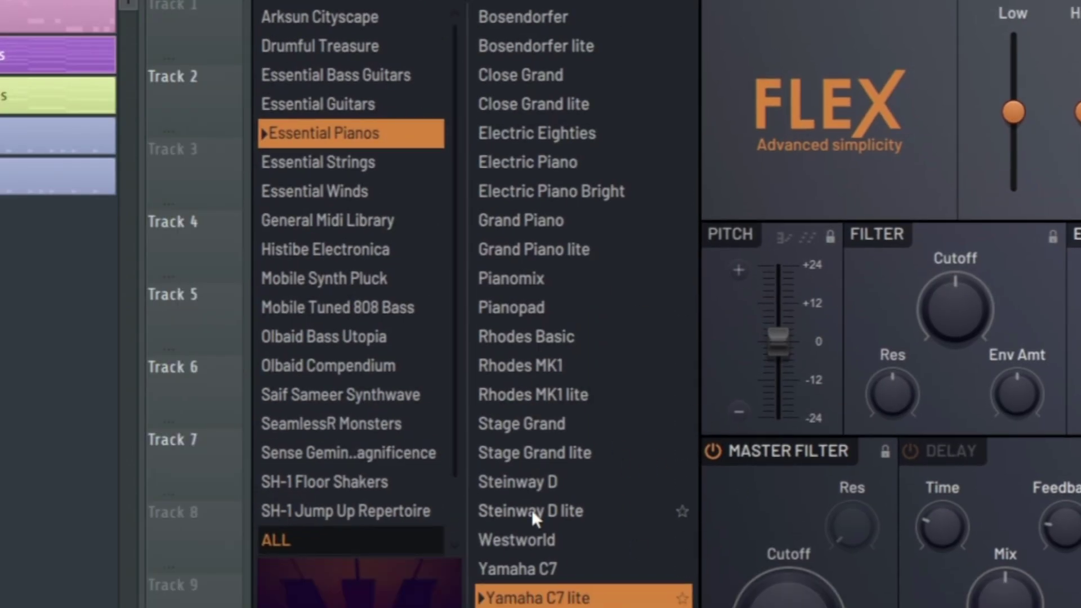
click(688, 97)
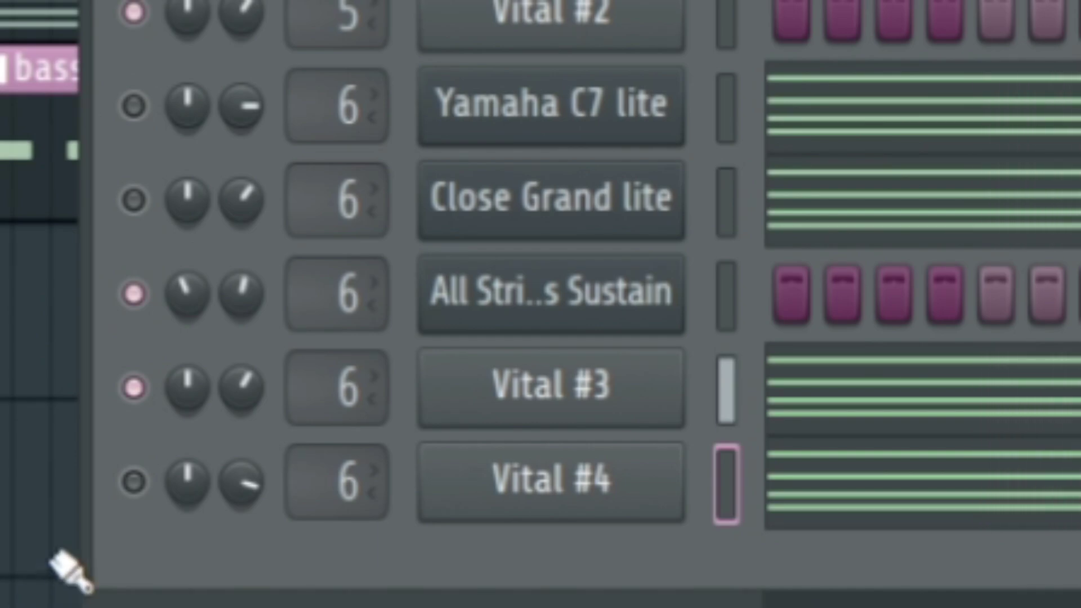
- Toggle playback and unmute the Vital #4 and Close Grand lite chord channels
key(space)
click(133, 388)
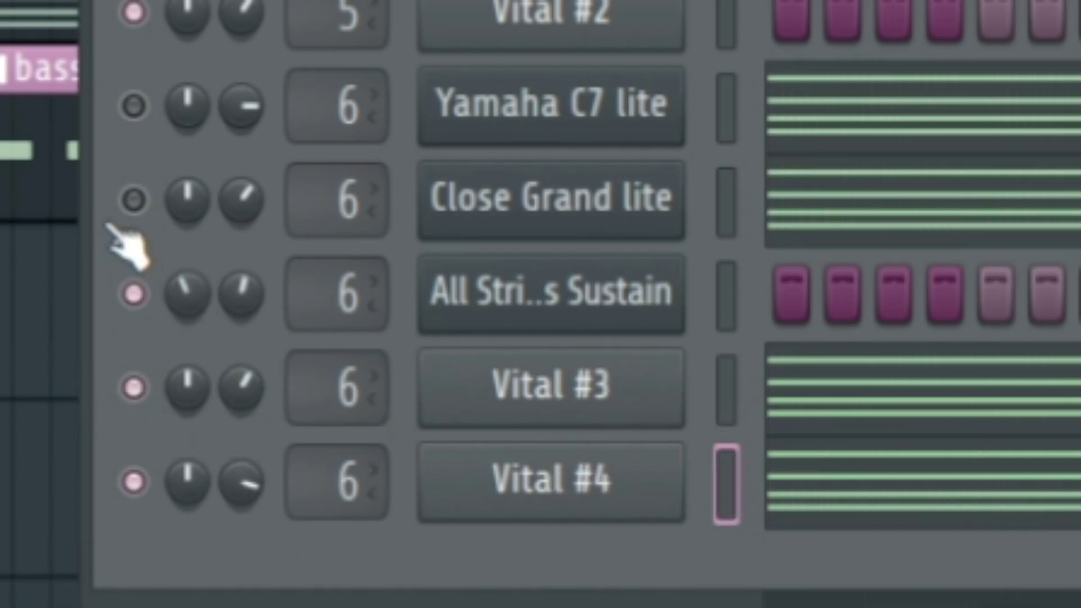
click(134, 201)
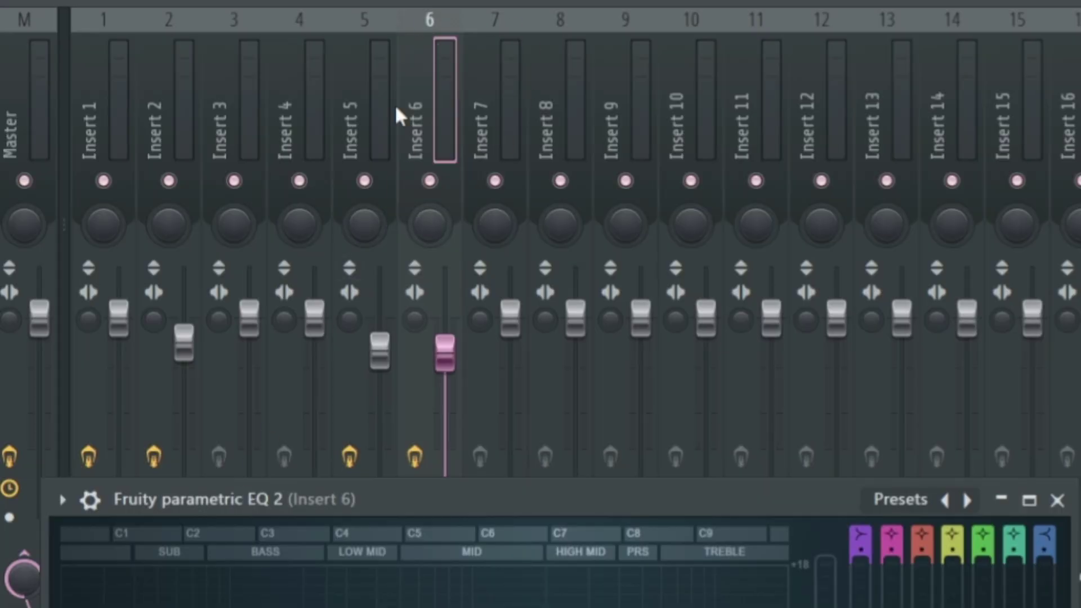
- Bring the whole Fruity parametric EQ 2 window of mixer Insert 6 into view
drag(417, 498, 607, 81)
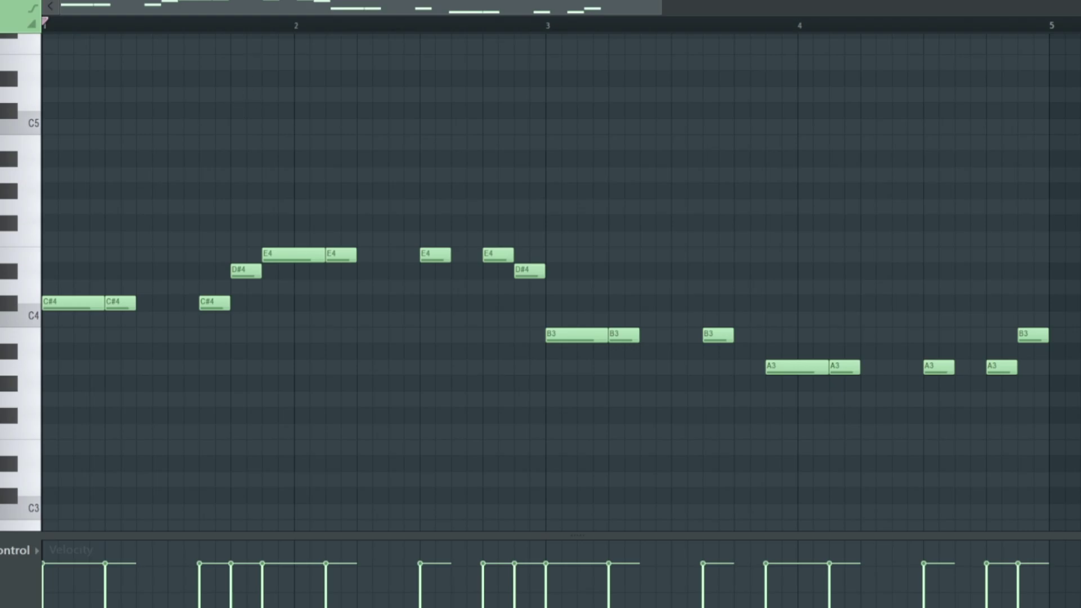
- Select the two D#4 passing notes and the closing B3 note in the bass pattern
drag(239, 255, 246, 286)
drag(531, 232, 531, 295)
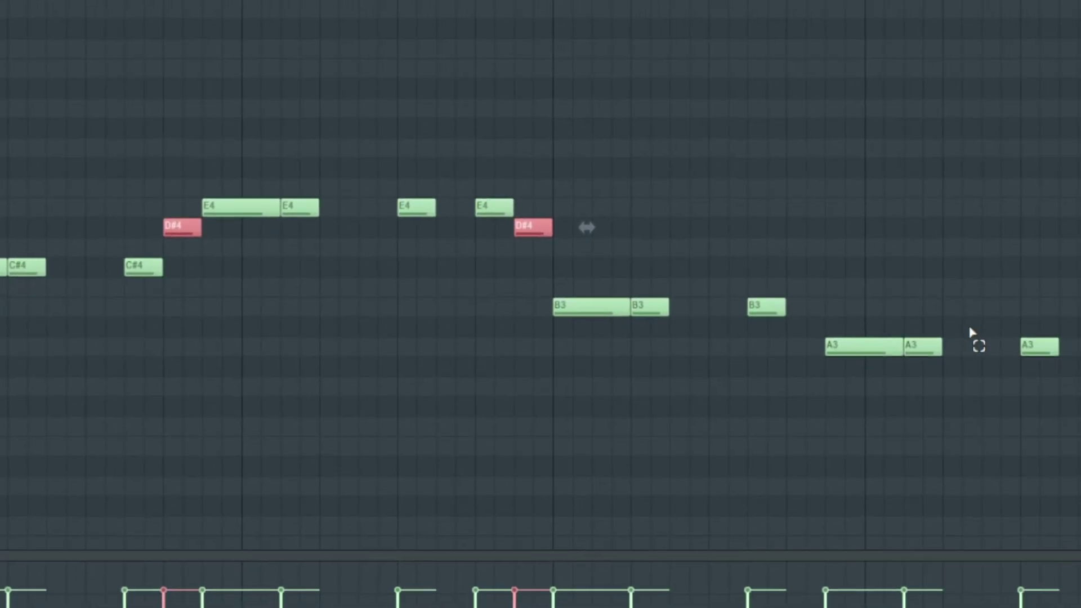
drag(1062, 248, 1062, 299)
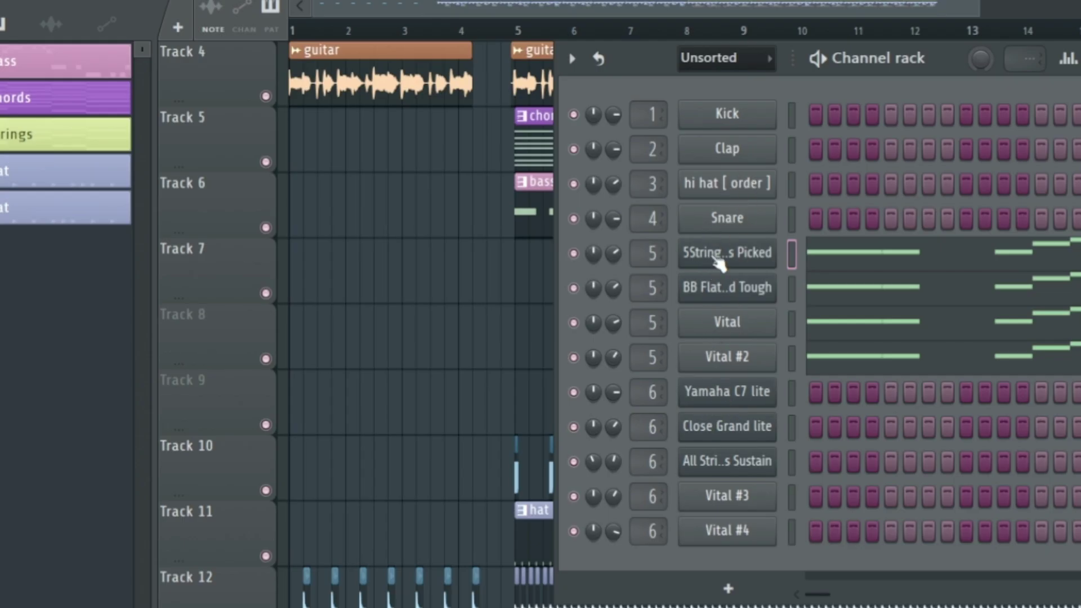
- Open the bass channels on Insert 5, starting with the picked 5String one, and examine their Essential Bass Guitars presets
click(712, 256)
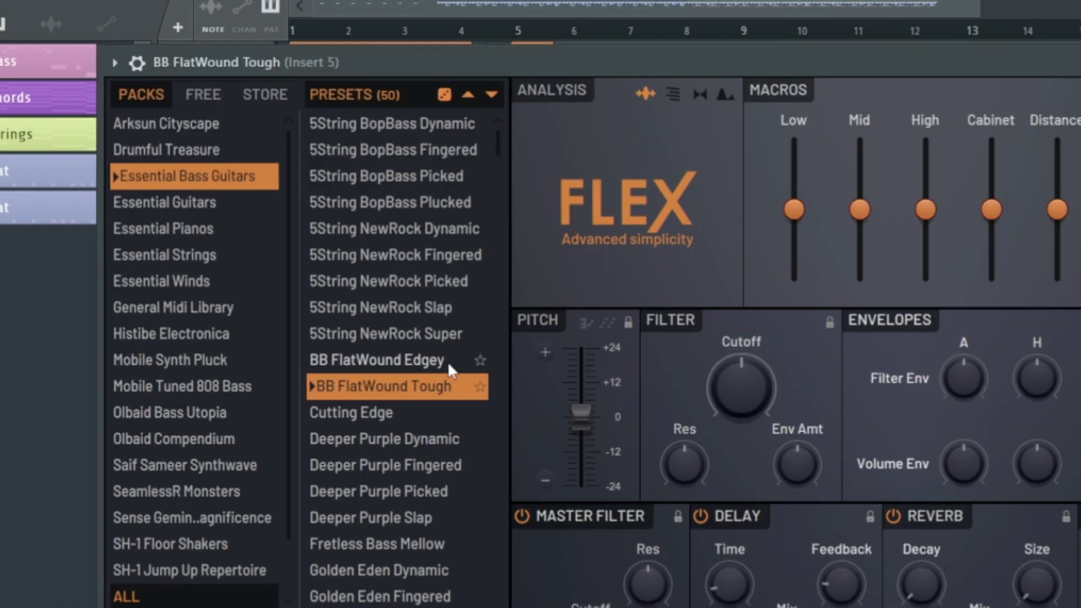
scroll(417, 383, down, 3)
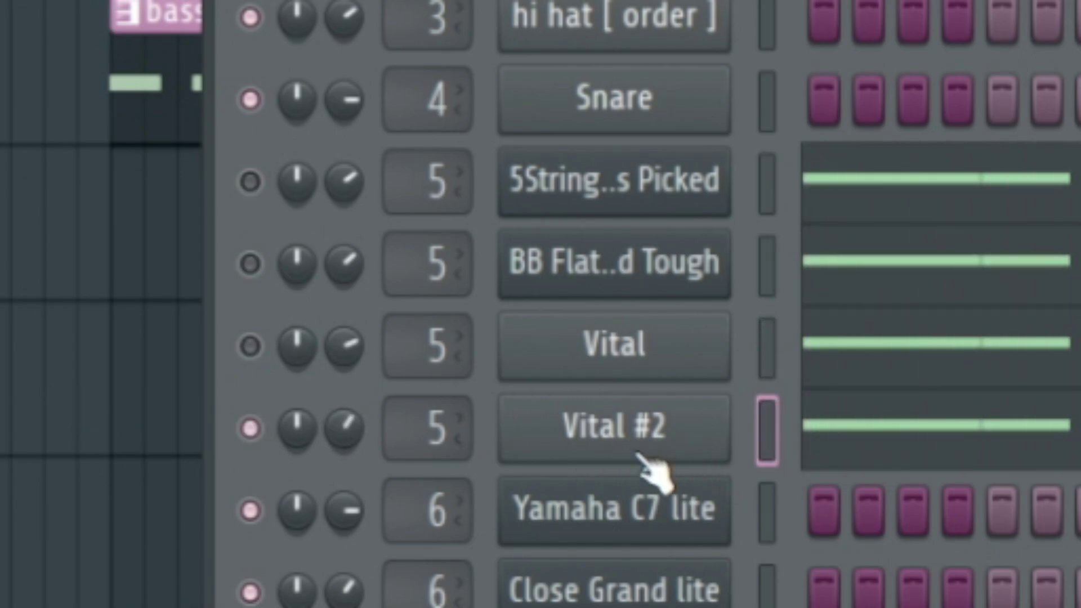
- Unmute the Vital, BB FlatWound Tough and picked 5String bass channels in the channel rack
click(251, 347)
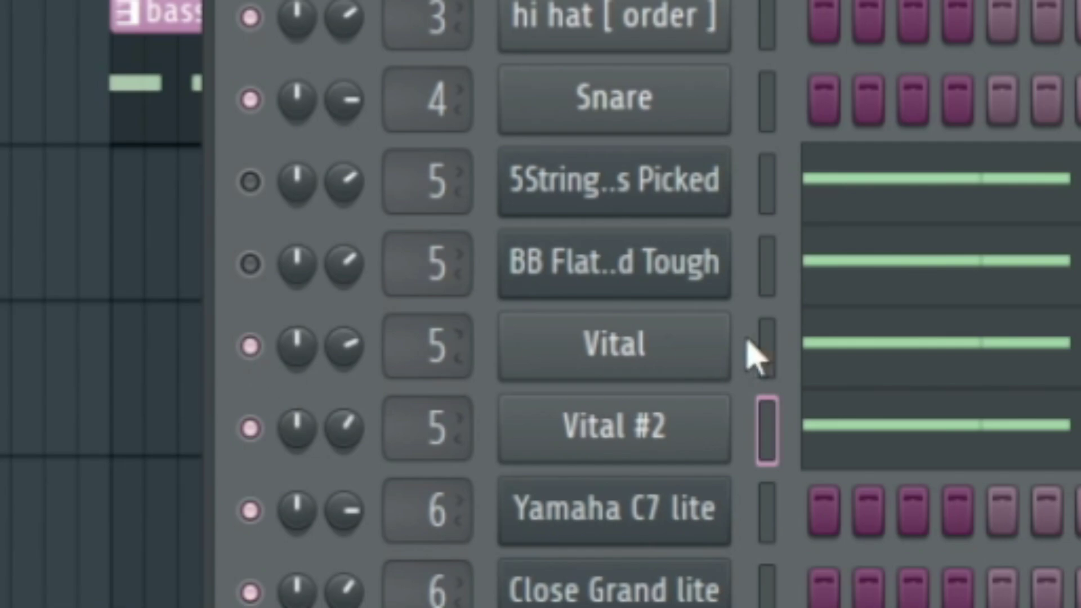
click(250, 264)
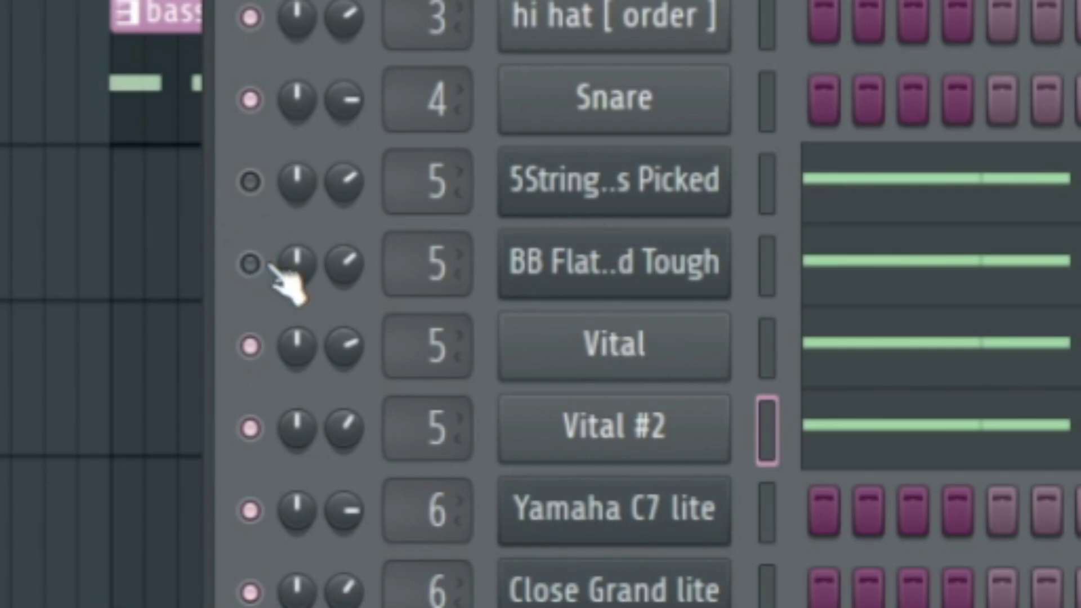
click(250, 181)
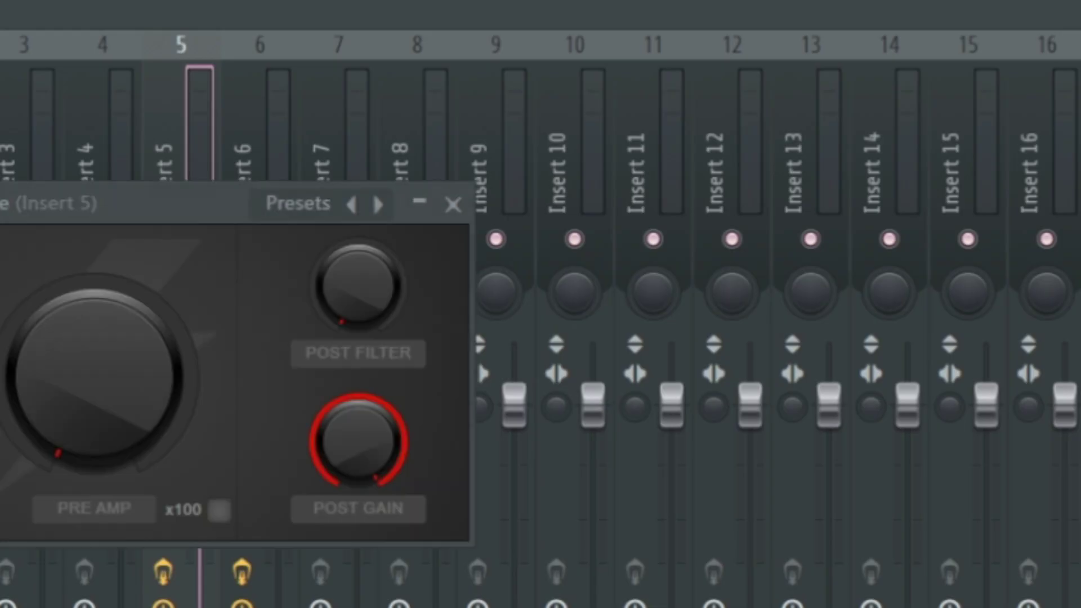
- Reposition the overdrive effect window of mixer Insert 5 to examine its settings
drag(34, 224, 545, 154)
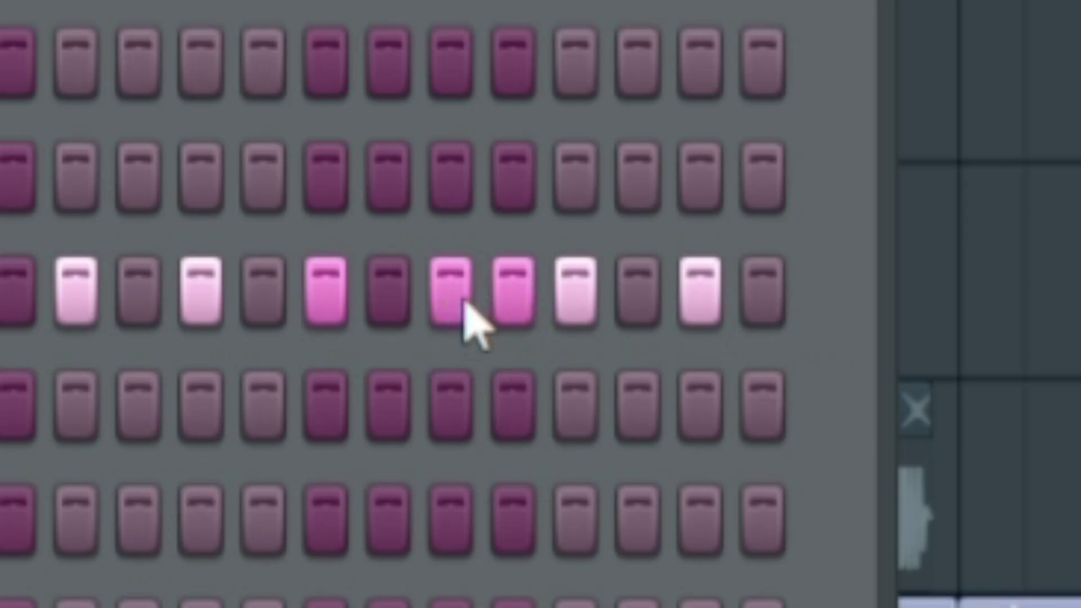
- Put away the channel rack and audition the soloed drum and percussion tracks in the playlist
key(F6)
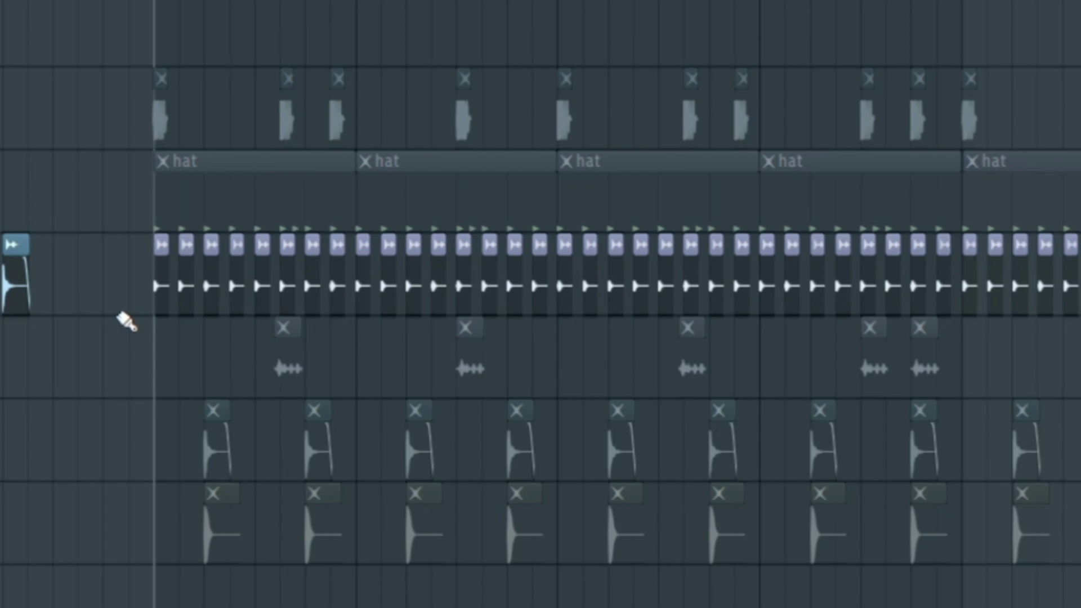
key(space)
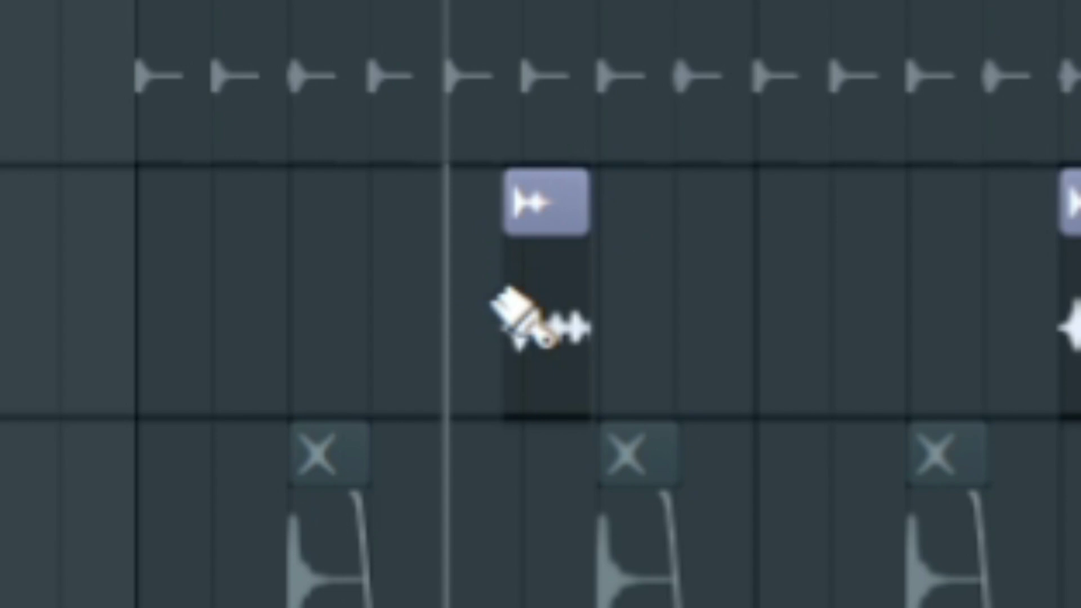
key(space)
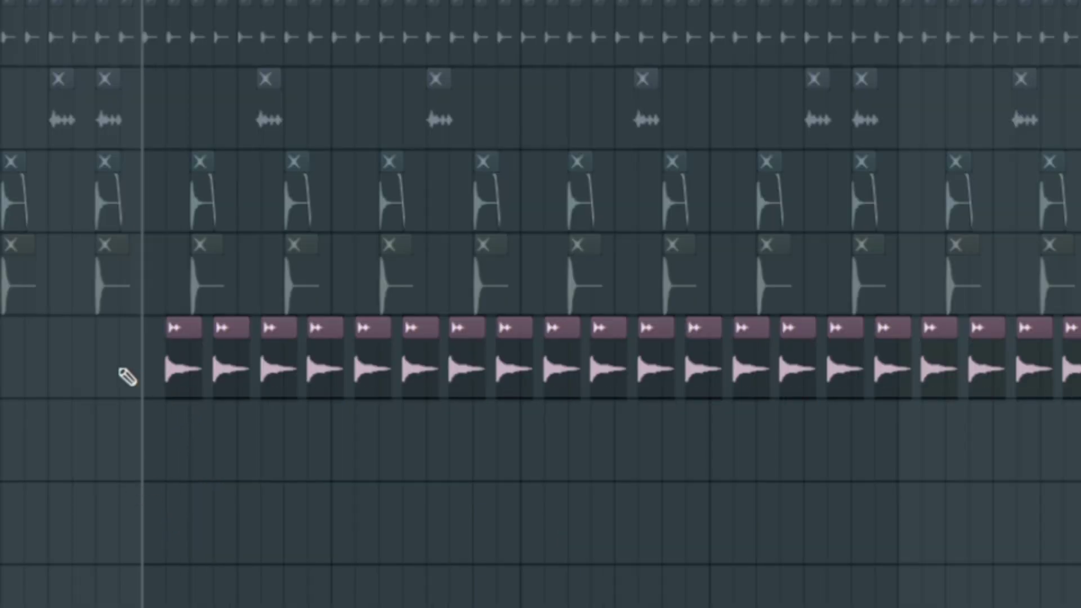
key(space)
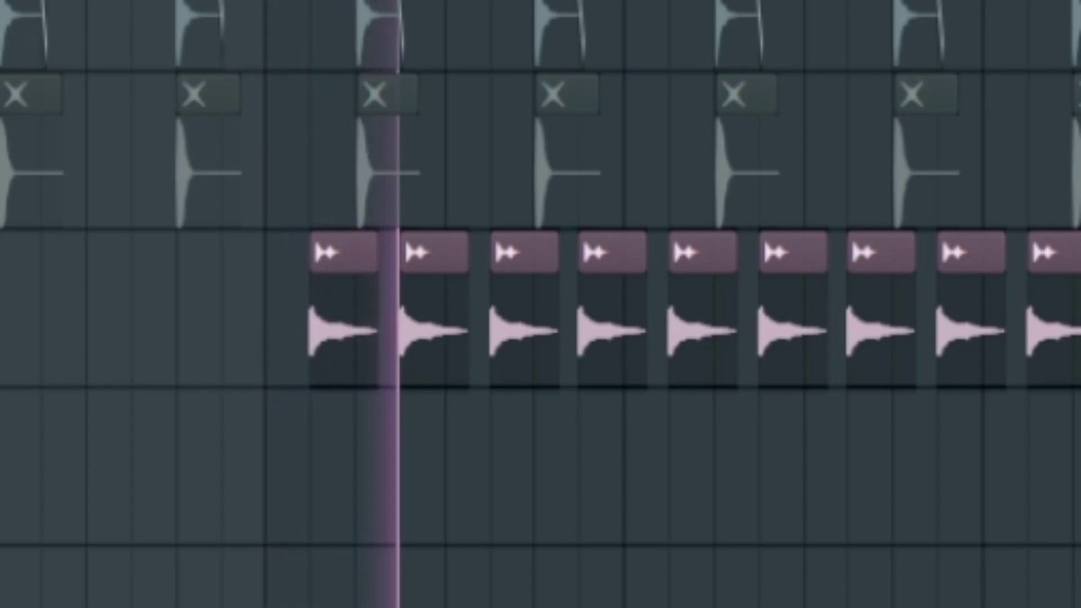
key(space)
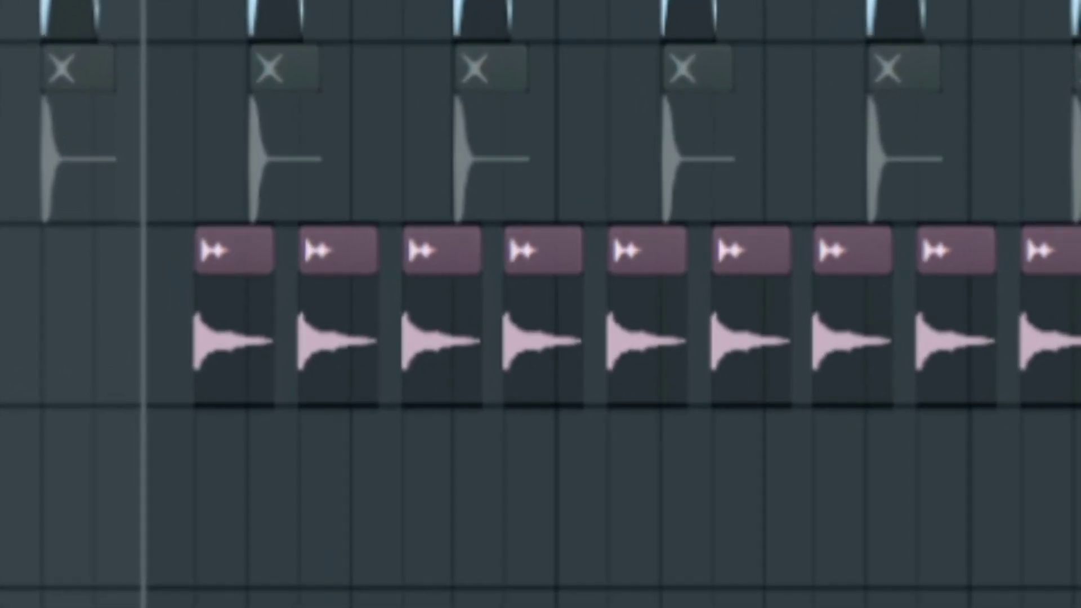
key(space)
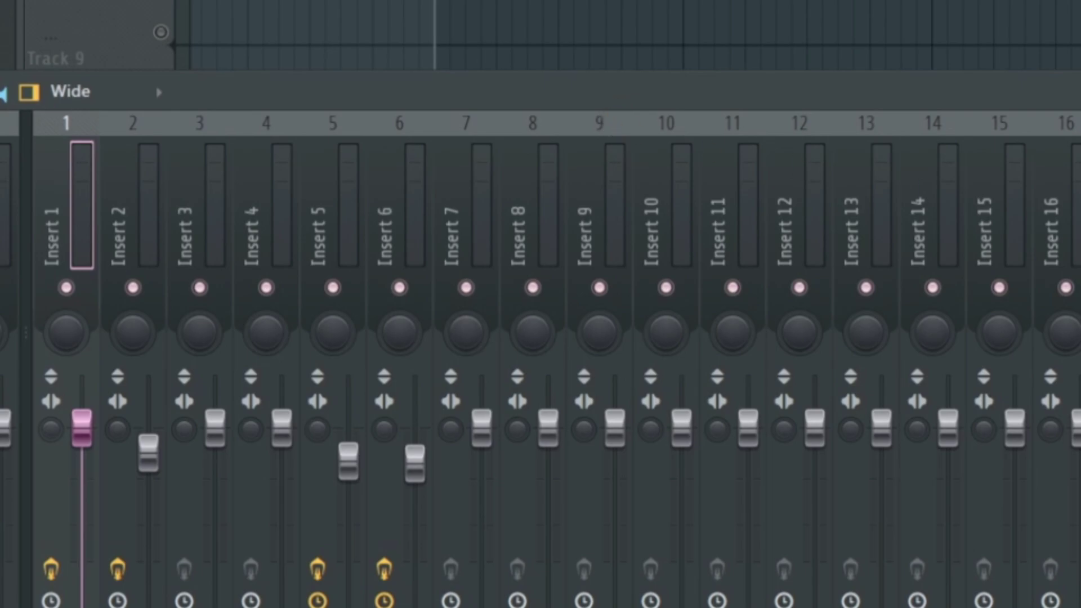
- Open Fruity Blood Overdrive on mixer Insert 1 and reposition its window to examine the settings
click(1078, 146)
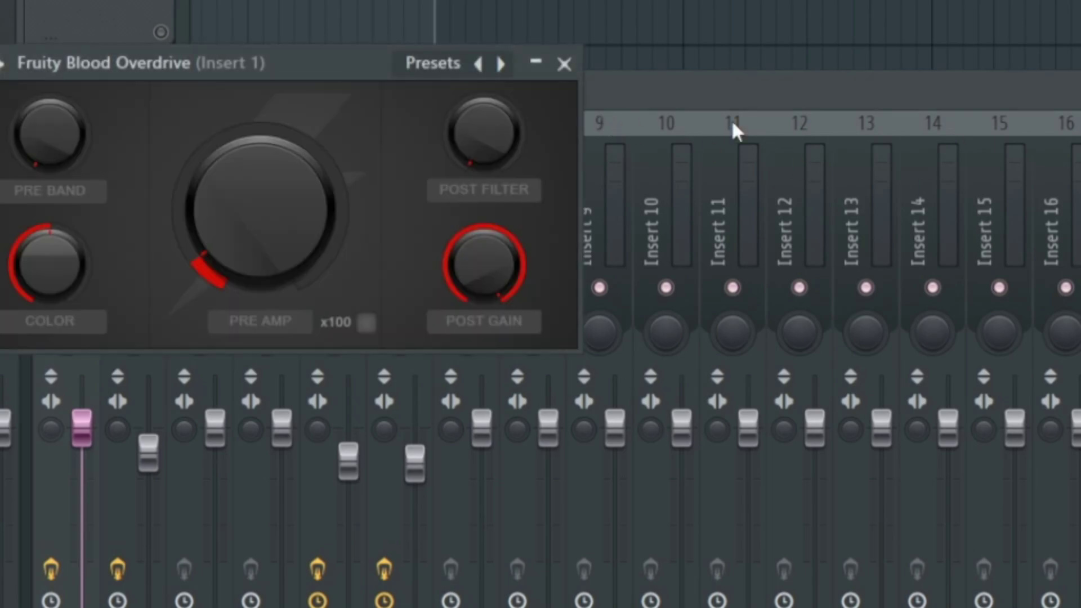
drag(235, 62, 481, 154)
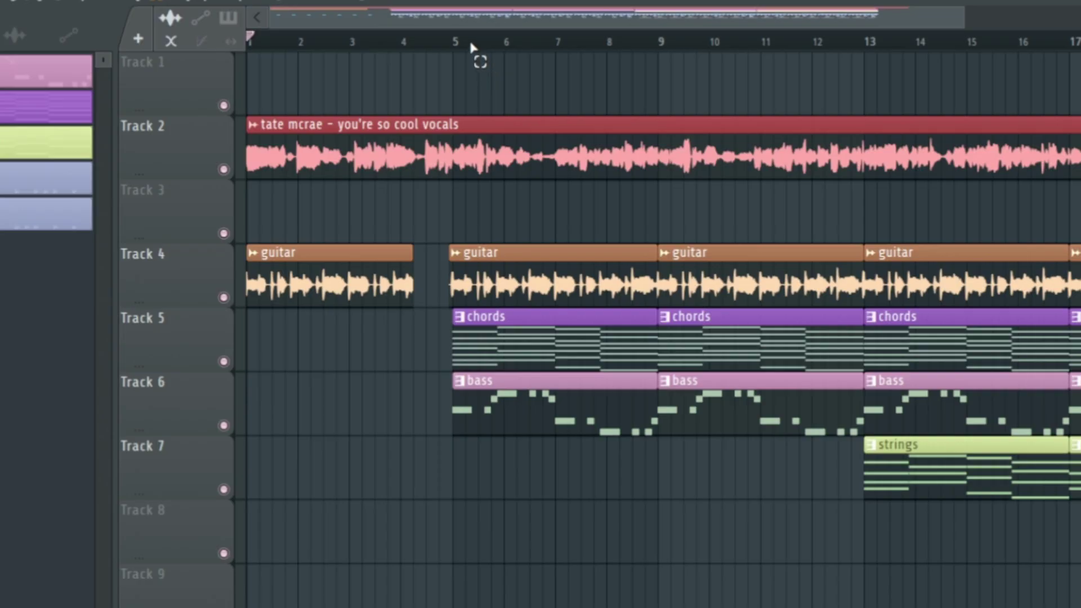
- Highlight the playlist from bar 5 onward and the intro in bars 1 to 4, and clear the selection
drag(475, 44, 1079, 44)
drag(419, 42, 223, 52)
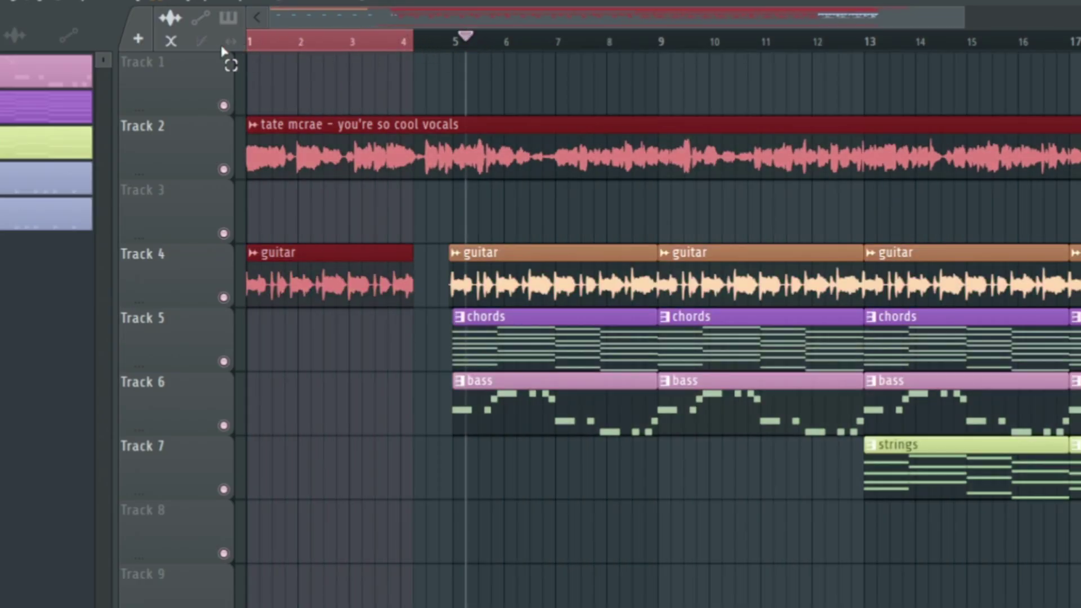
click(337, 149)
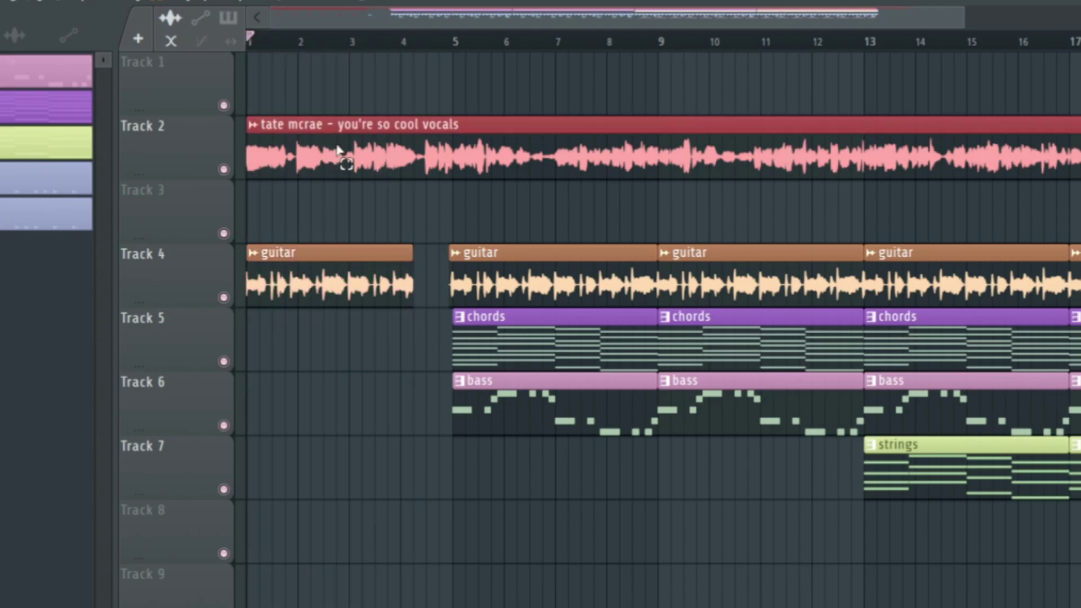
- Highlight the intro's clips in bars 1 to 4 across the playlist tracks and deselect them
drag(378, 106, 388, 397)
click(445, 102)
scroll(335, 337, down, 1)
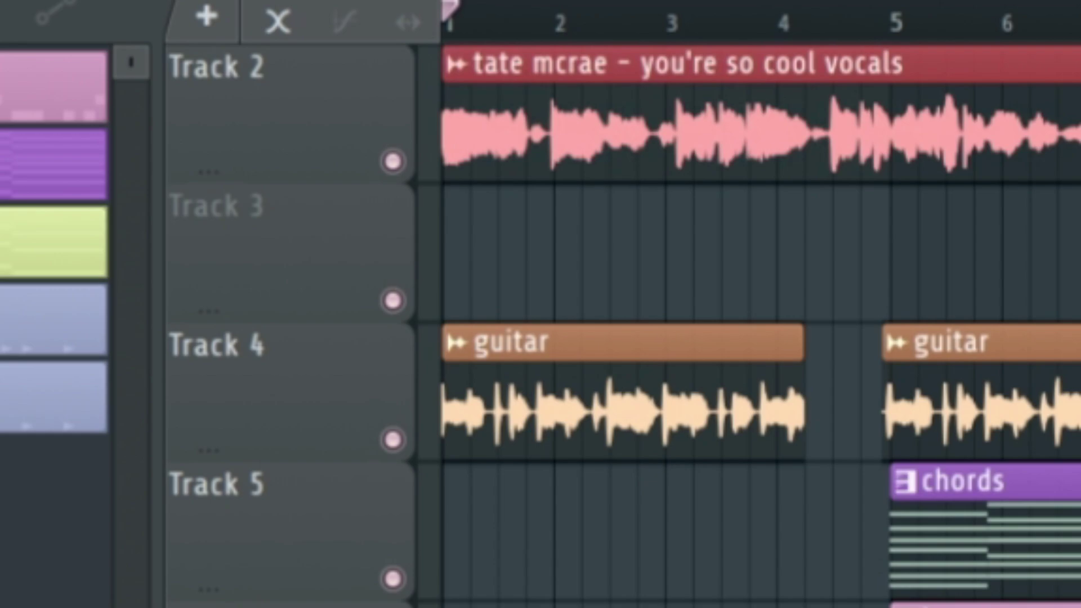
drag(669, 606, 529, 366)
click(563, 598)
drag(457, 225, 714, 369)
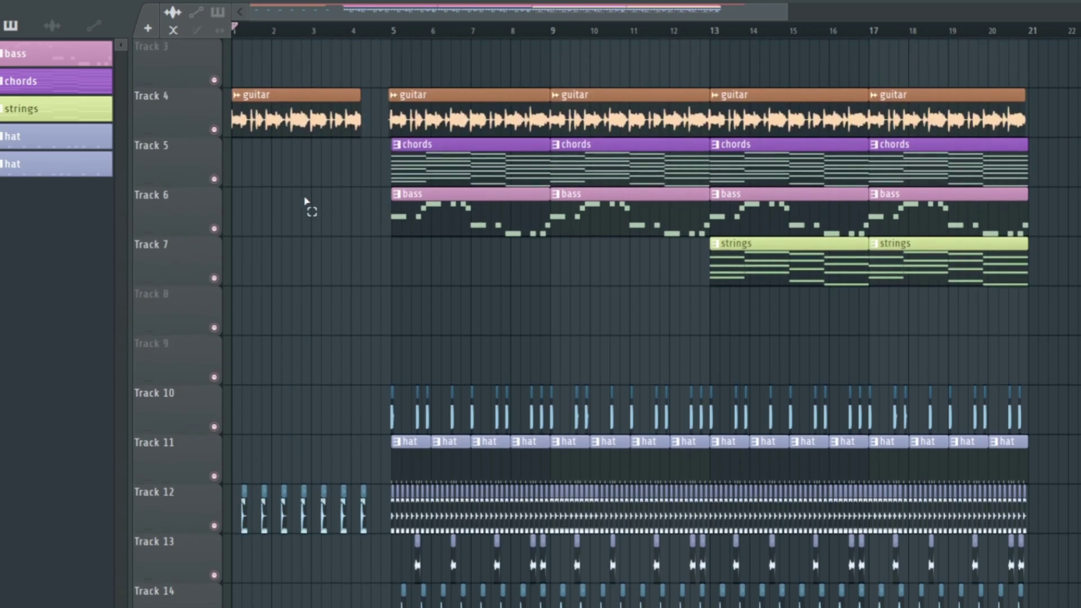
- Set the playback position to bar 5 and examine the guitar, chords, bass and drum tracks from there
scroll(463, 101, up, 2)
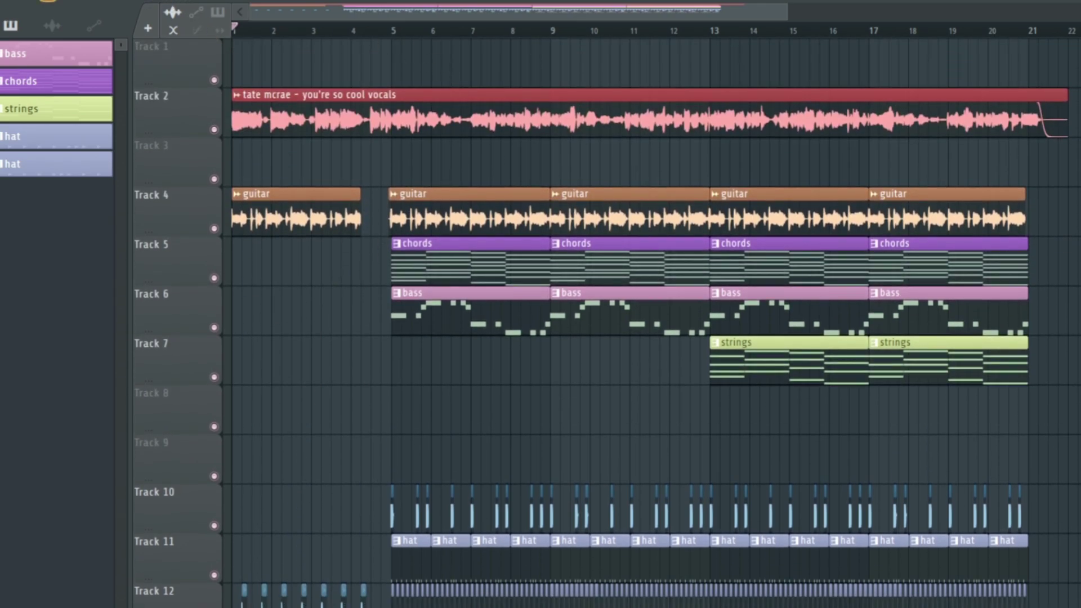
click(404, 37)
scroll(415, 36, up, 3)
scroll(591, 178, down, 4)
scroll(596, 185, up, 4)
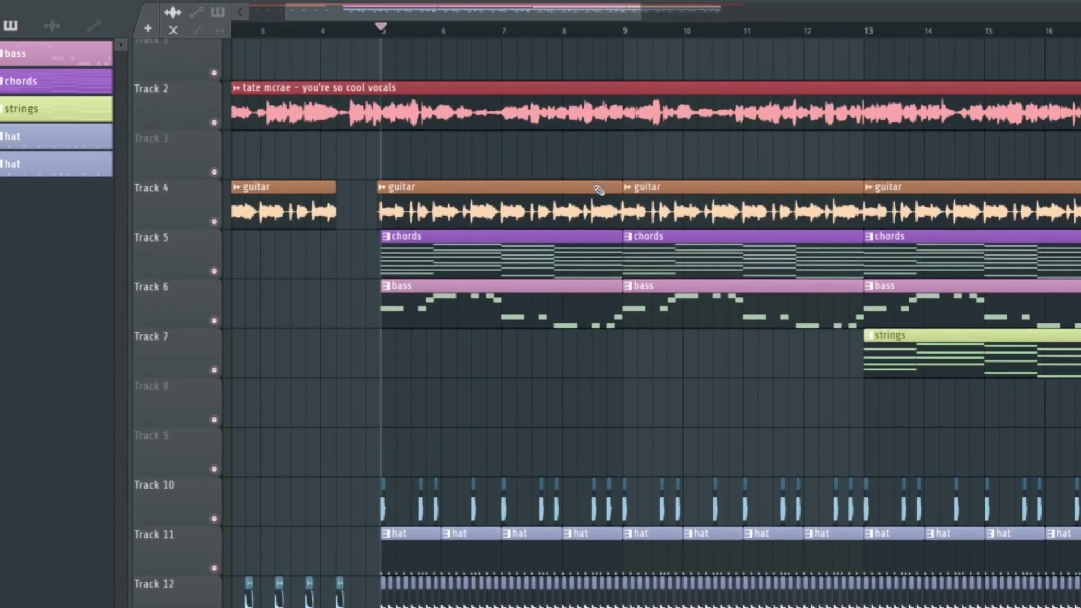
scroll(461, 136, down, 1)
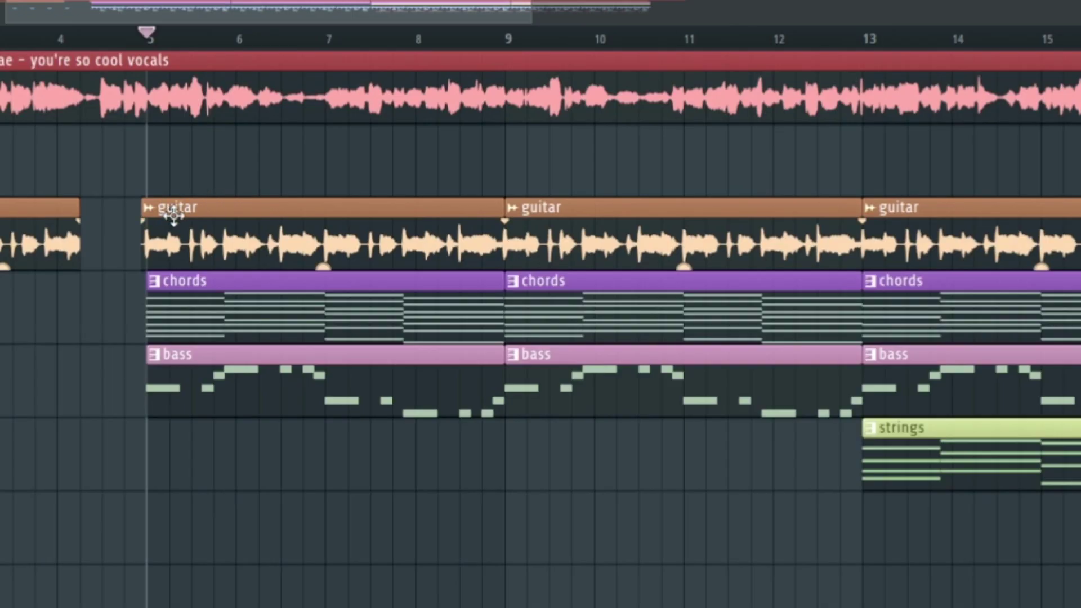
scroll(173, 215, down, 1)
scroll(194, 210, down, 1)
scroll(206, 218, down, 1)
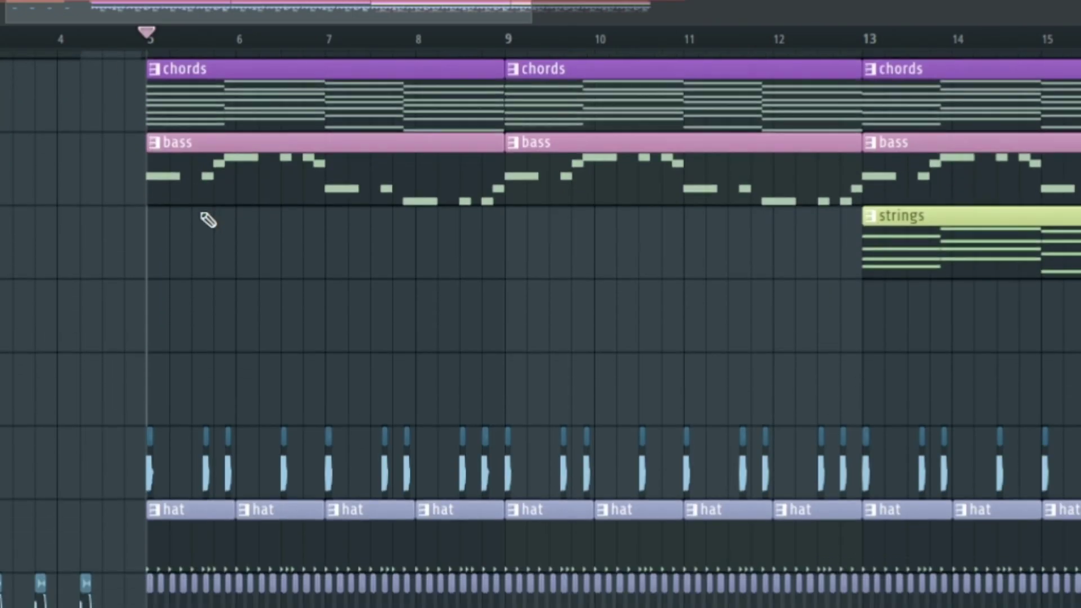
scroll(206, 218, down, 2)
scroll(386, 11, up, 2)
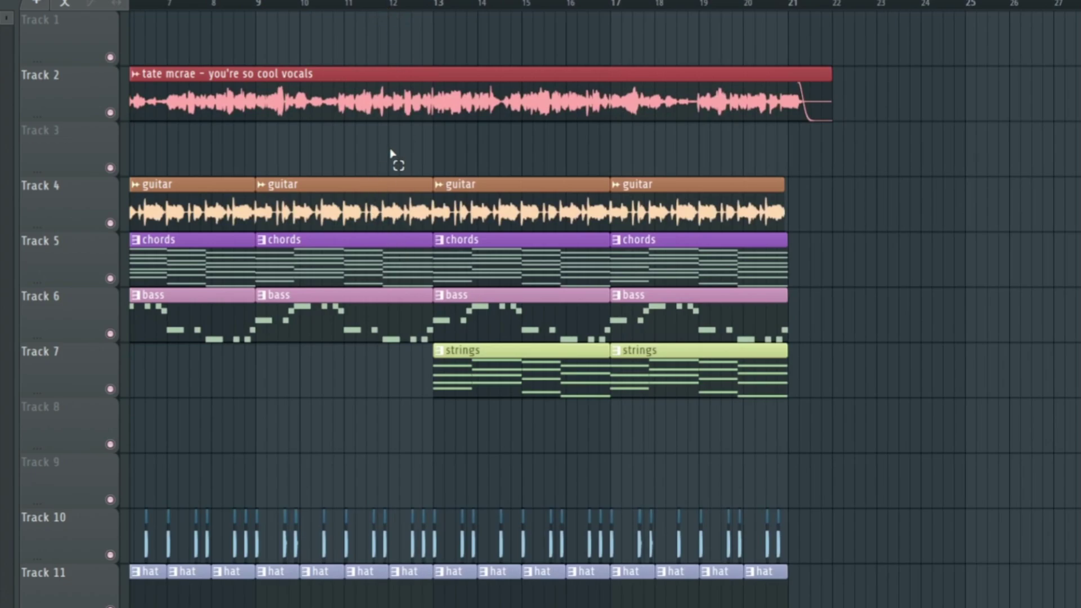
- Highlight the clips before bar 13, deselect them and examine the arrangement around bar 13
drag(390, 149, 177, 599)
click(381, 389)
scroll(397, 117, right, 2)
scroll(383, 11, up, 3)
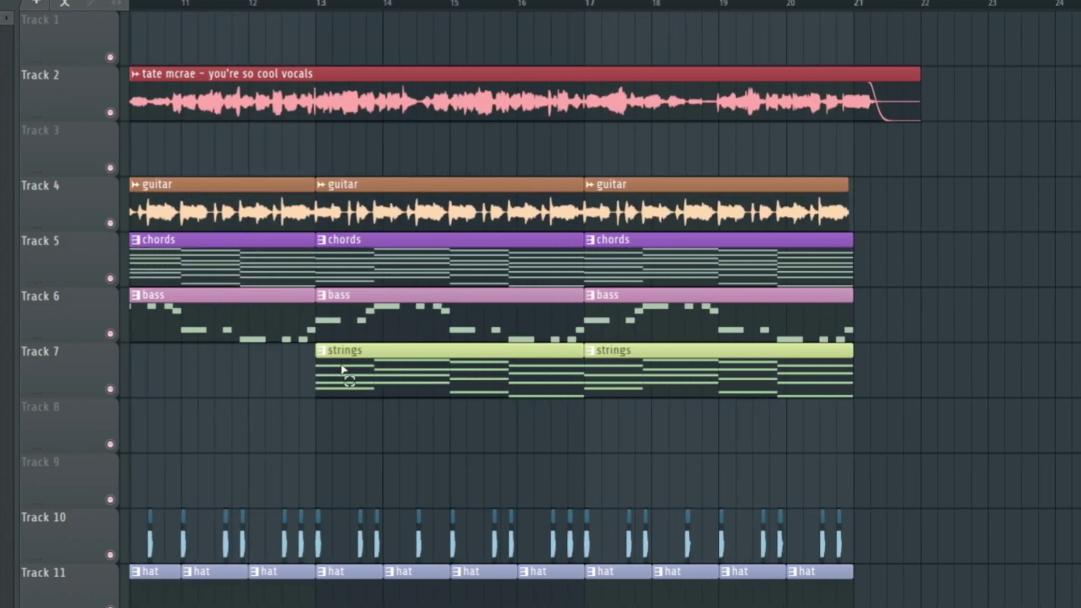
- Highlight the percussion clips on Track 16 from bar 13 onward and clear the selection
scroll(512, 437, down, 6)
scroll(359, 462, down, 1)
drag(289, 507, 793, 509)
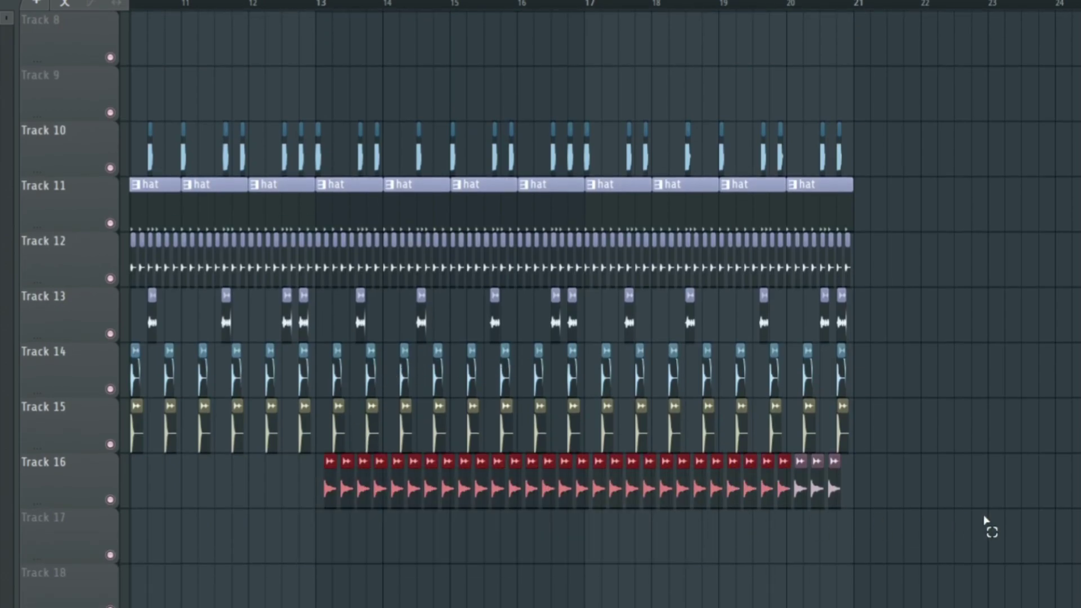
drag(623, 539, 315, 557)
click(276, 553)
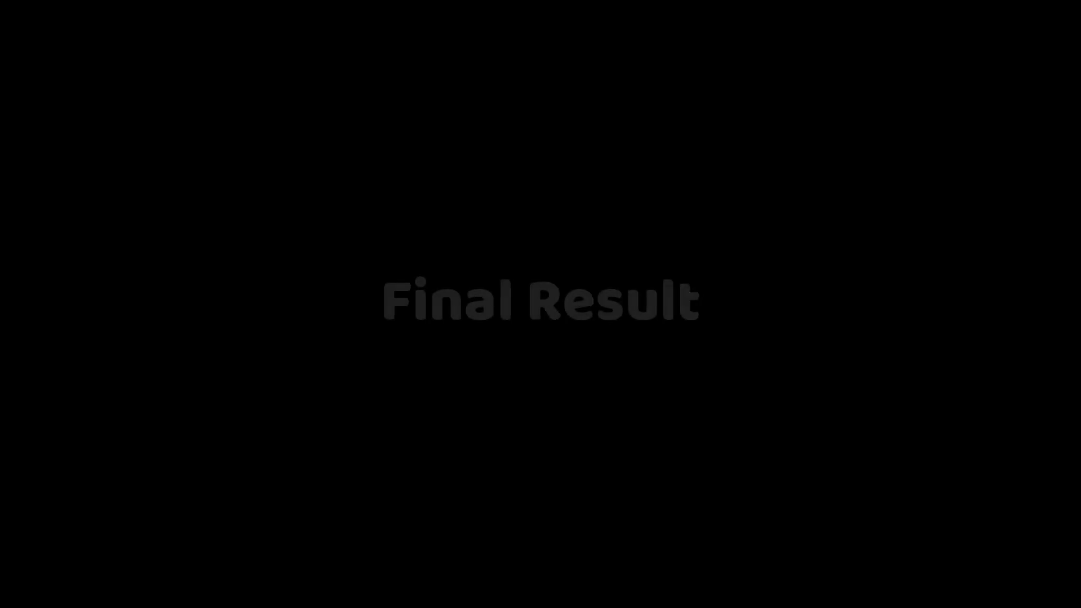